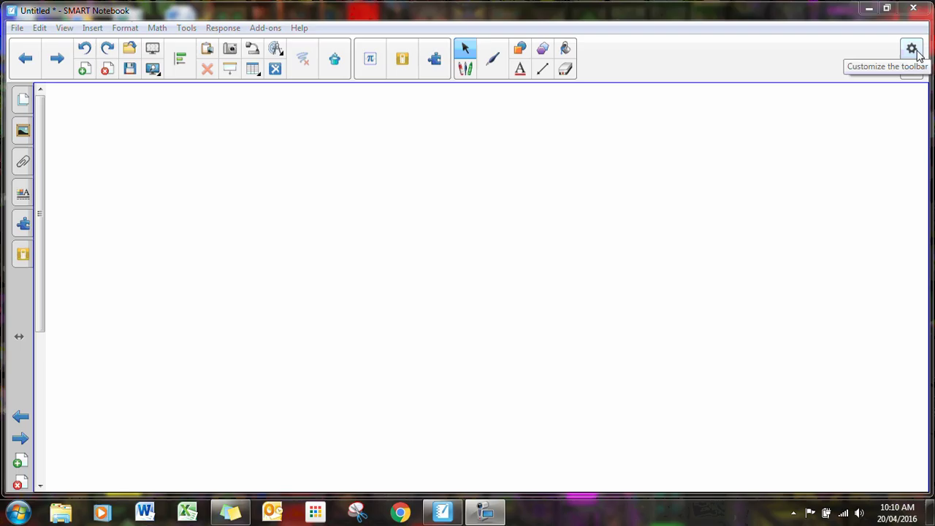
Insert a blank GeoGebra graphing widget with axes on the page.
click(433, 60)
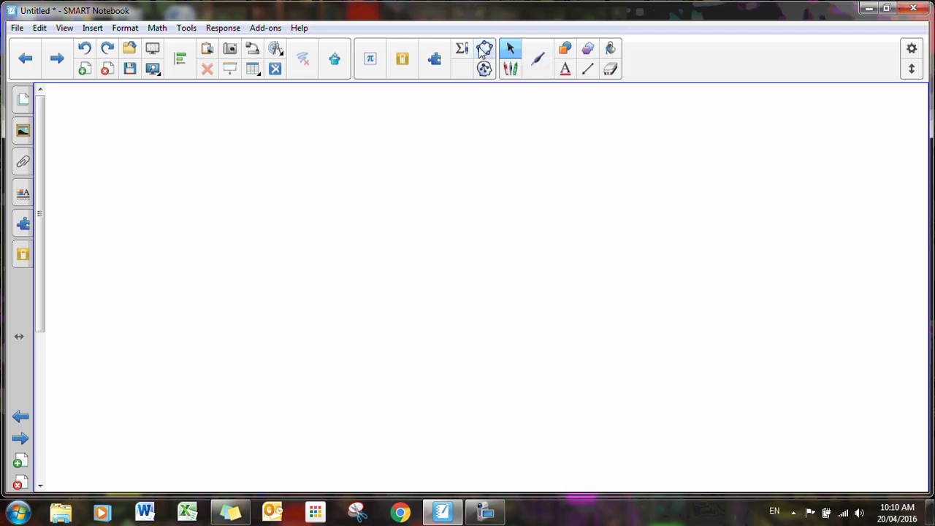
click(485, 49)
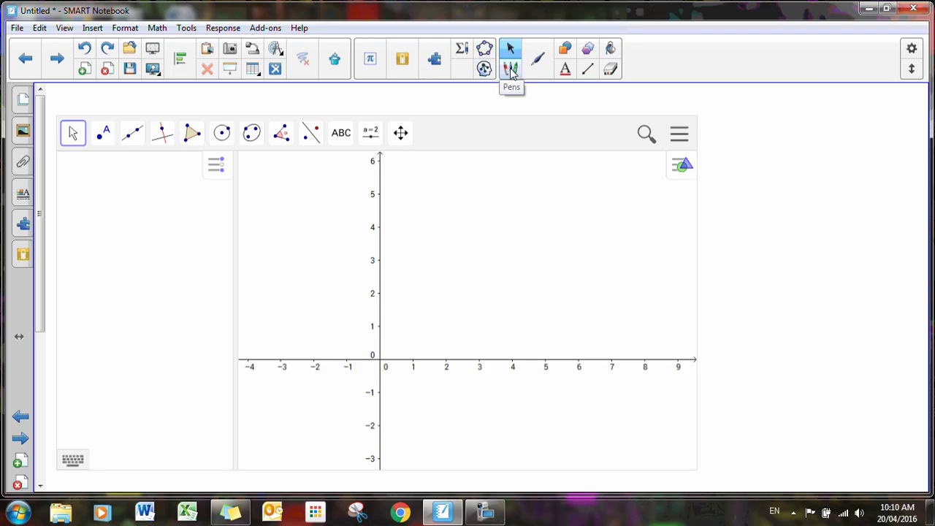
Plot a red handwritten y = x - 1 on the GeoGebra graph and shift the line up to about y = x - 0.32.
click(510, 70)
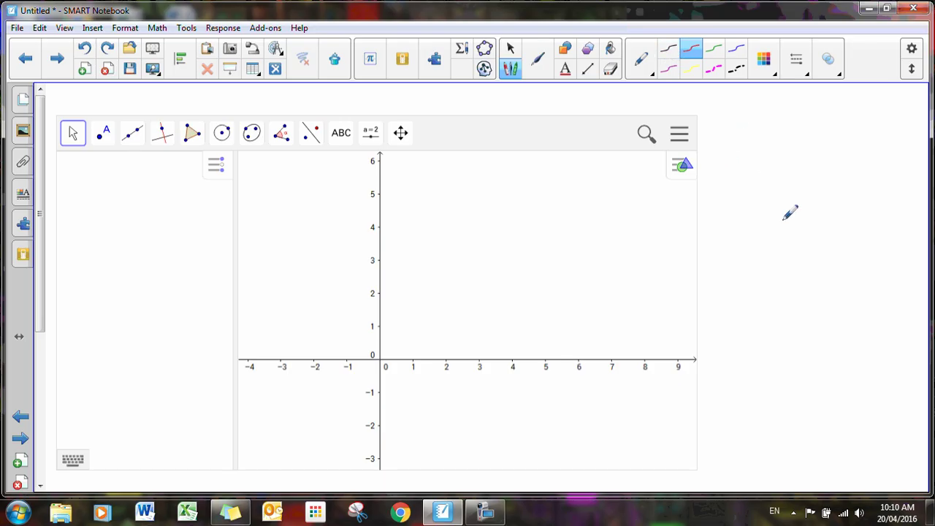
mouse_move(722, 184)
mouse_down()
mouse_move(736, 211)
mouse_move(737, 193)
mouse_move(781, 195)
mouse_move(771, 201)
mouse_move(813, 183)
mouse_move(812, 195)
mouse_up()
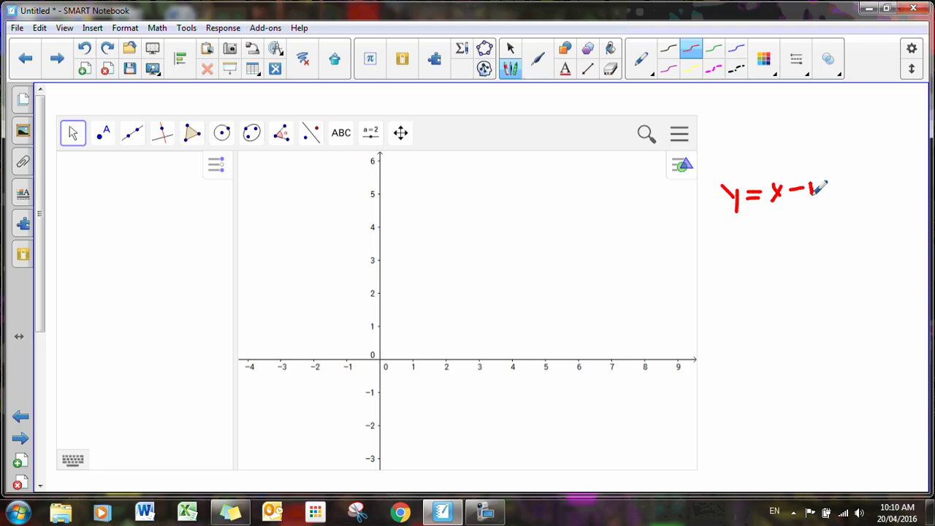
click(511, 49)
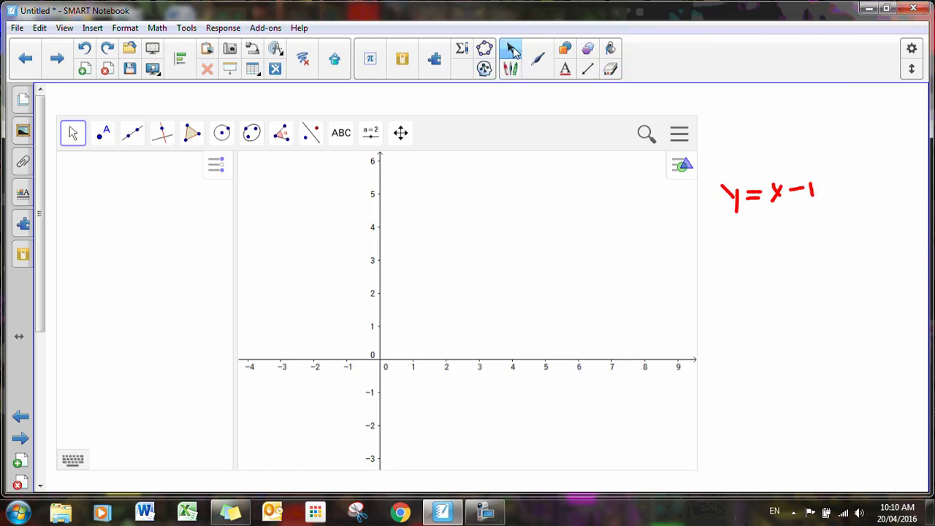
drag(728, 206, 358, 368)
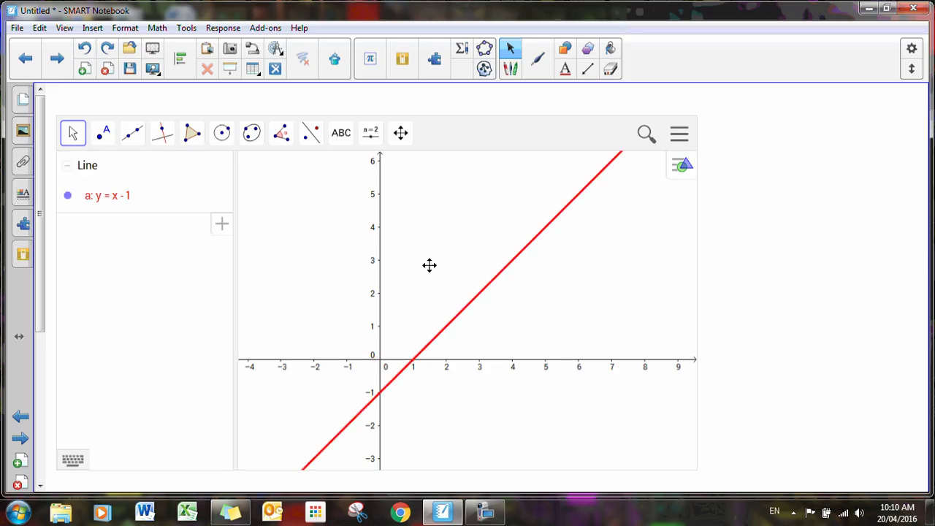
drag(467, 308, 427, 314)
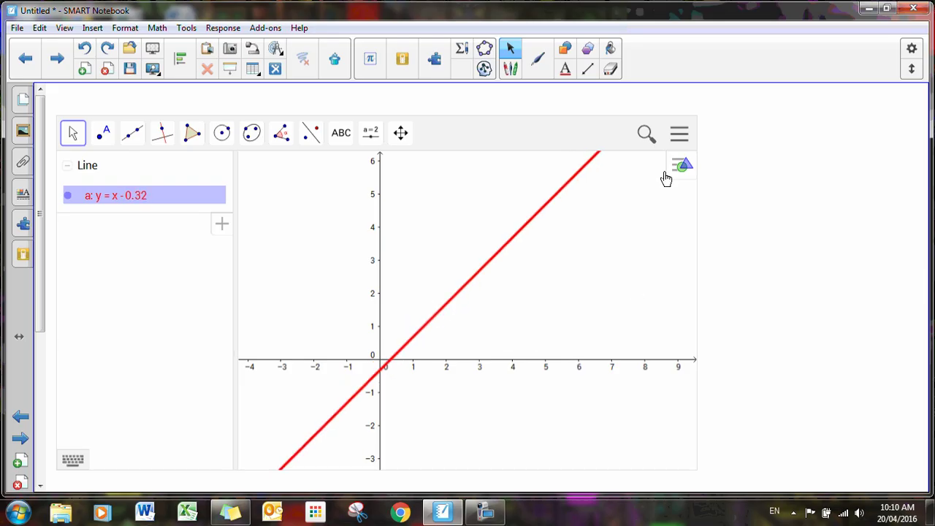
Handwrite Y = 2x + 1 in black beside the graph and place it on the GeoGebra widget near the origin.
click(538, 60)
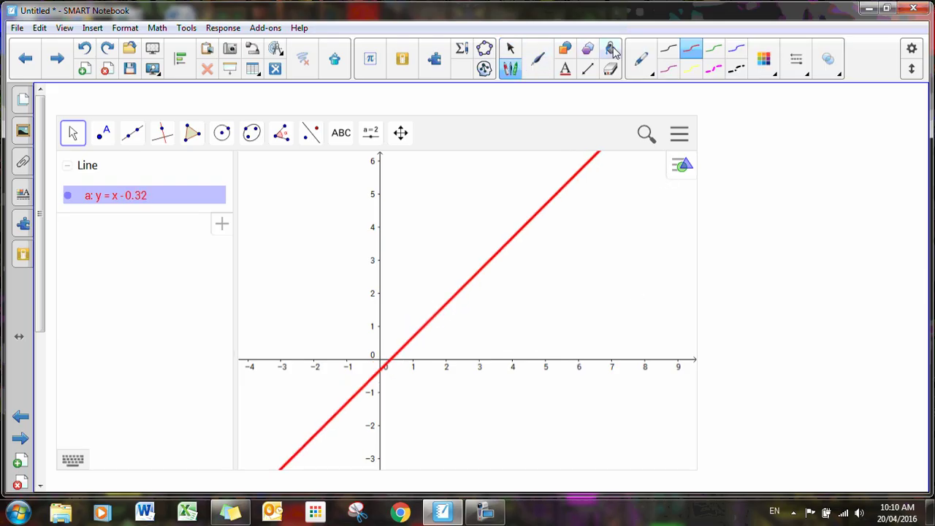
click(667, 47)
mouse_move(738, 155)
mouse_down()
mouse_move(738, 192)
mouse_move(790, 157)
mouse_move(772, 182)
mouse_move(844, 173)
mouse_move(839, 181)
mouse_move(858, 181)
mouse_up()
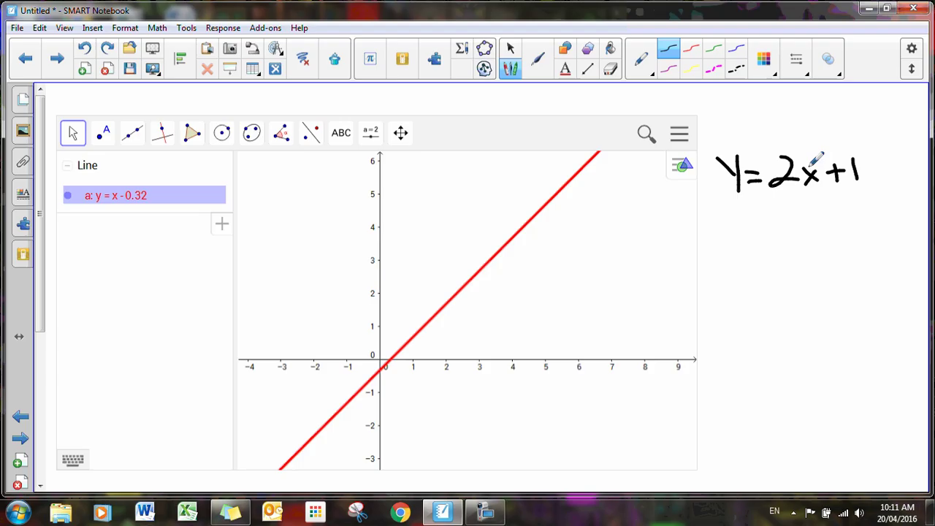
click(510, 49)
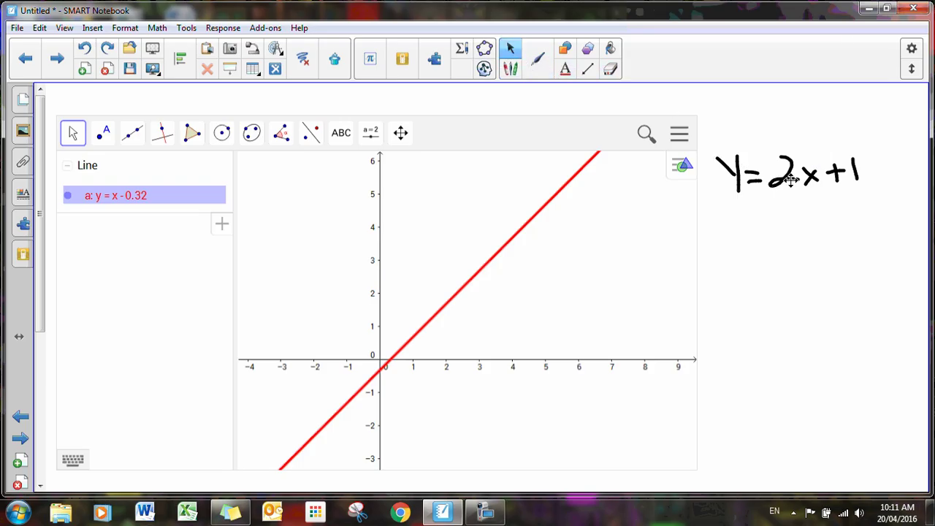
mouse_move(789, 179)
mouse_down()
mouse_move(376, 292)
mouse_move(393, 334)
mouse_up()
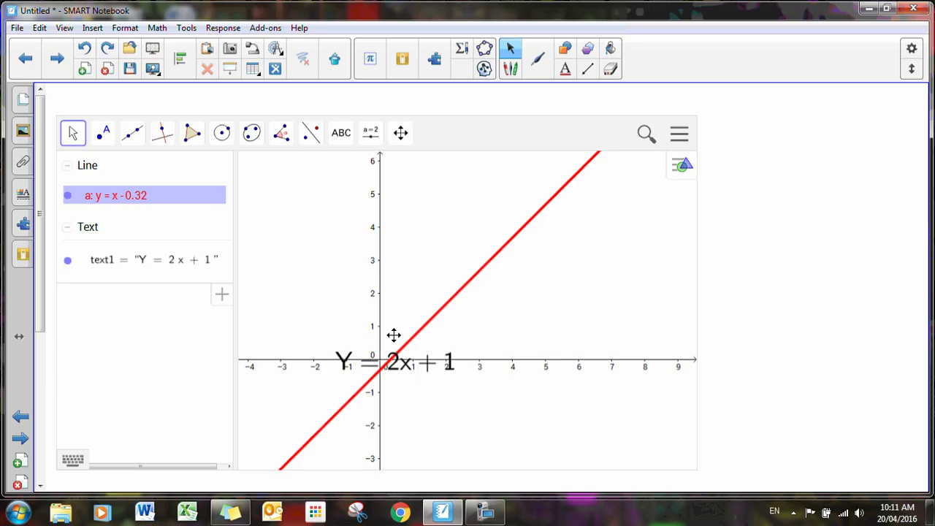
click(393, 361)
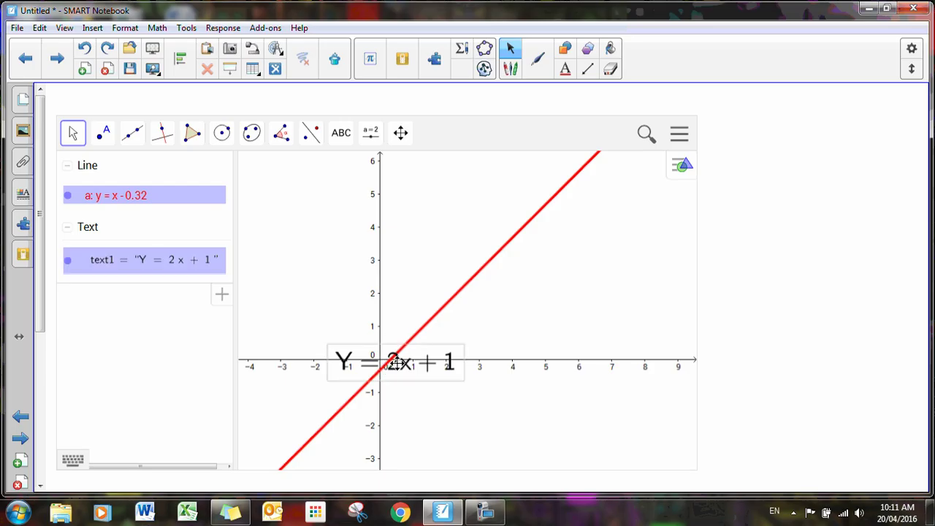
mouse_move(393, 362)
mouse_down()
mouse_move(375, 323)
mouse_move(385, 357)
mouse_up()
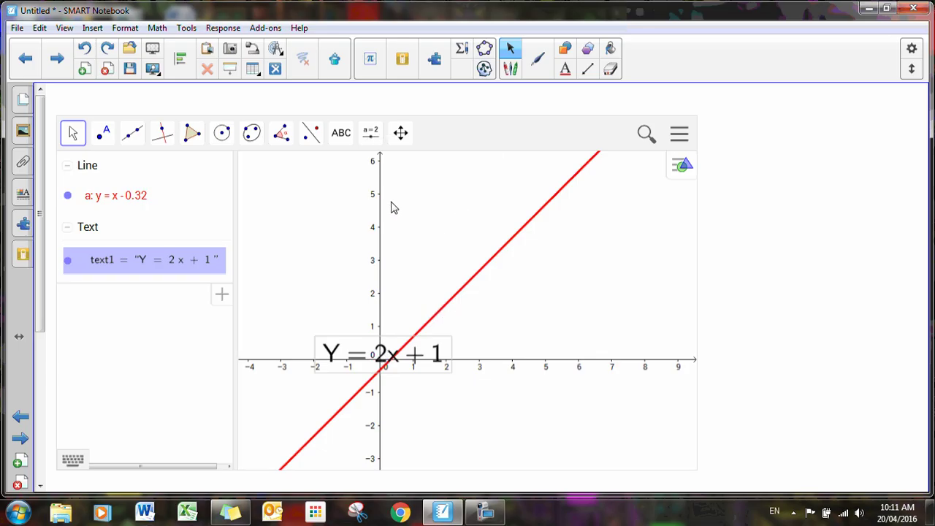
On a new page, search the GeoGebra materials for "fractions" and insert the "Two fraction bars" activity.
click(84, 69)
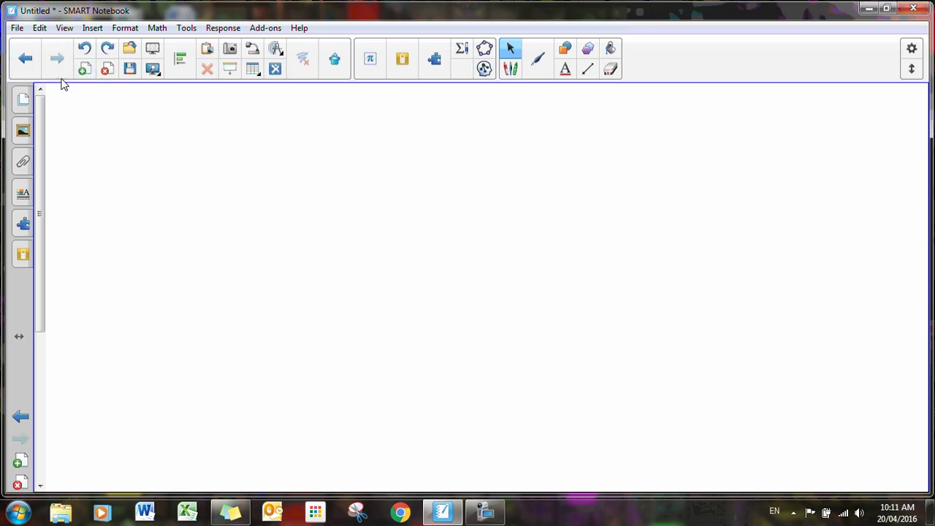
click(24, 226)
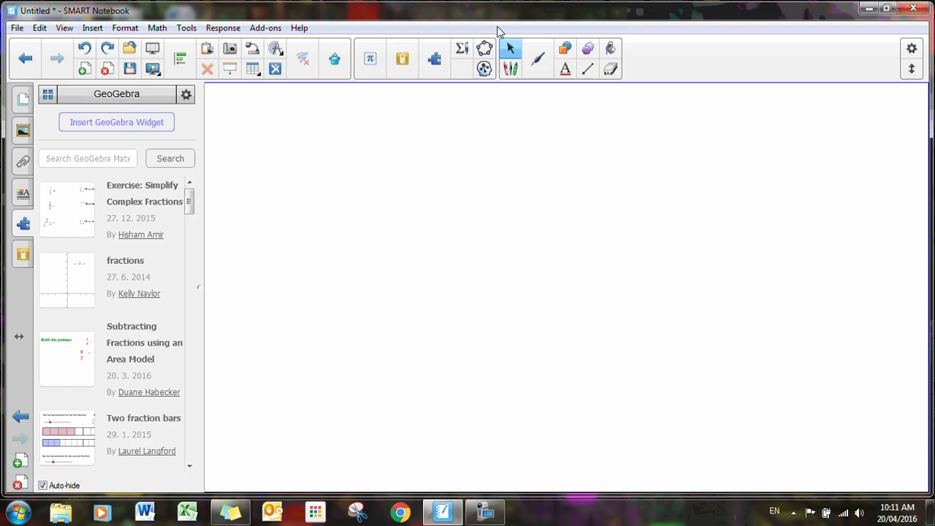
click(77, 159)
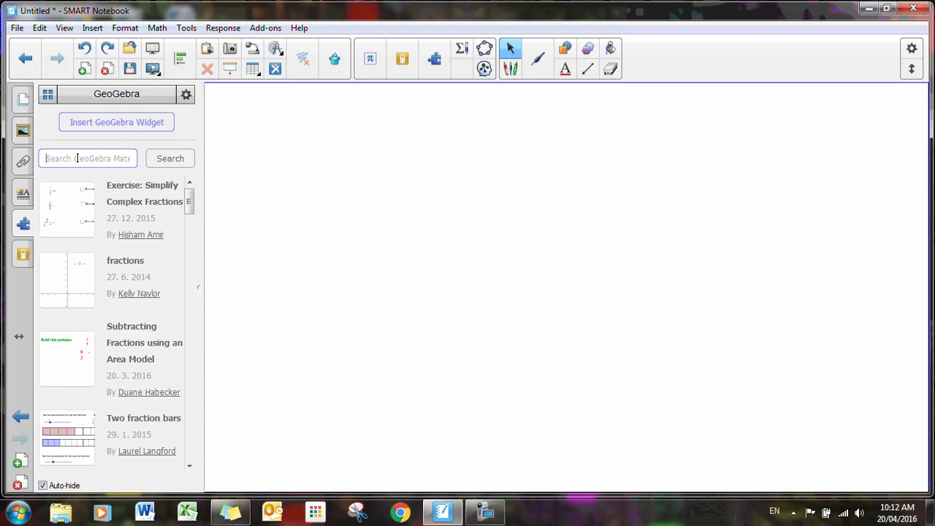
click(77, 159)
text(fractions)
click(183, 165)
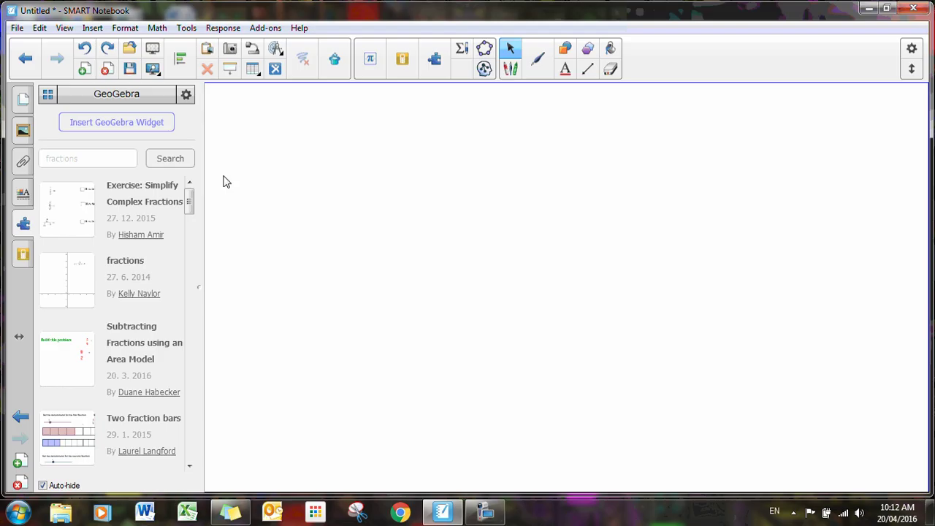
drag(189, 202, 190, 223)
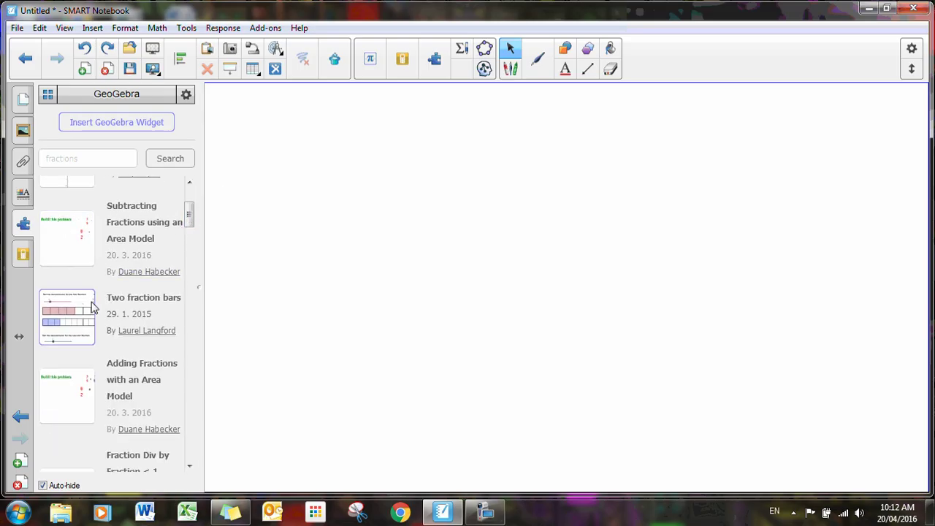
click(71, 308)
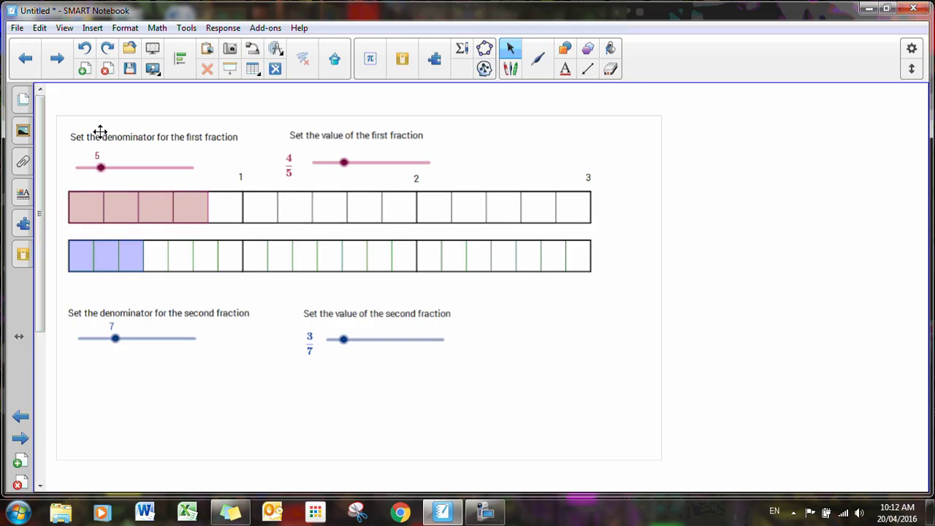
Set the first fraction bar to 9/10 and the second fraction bar to 9/11.
drag(104, 173, 136, 169)
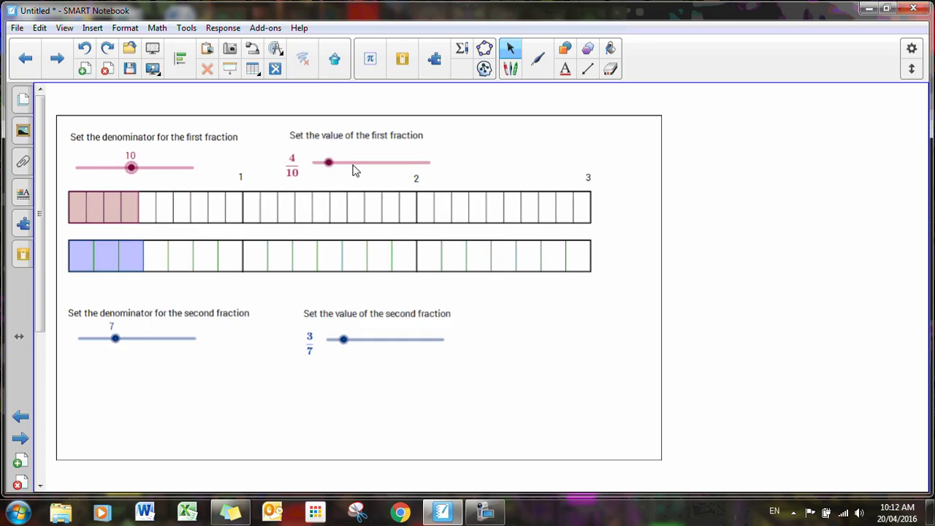
drag(118, 346, 143, 348)
drag(338, 344, 366, 363)
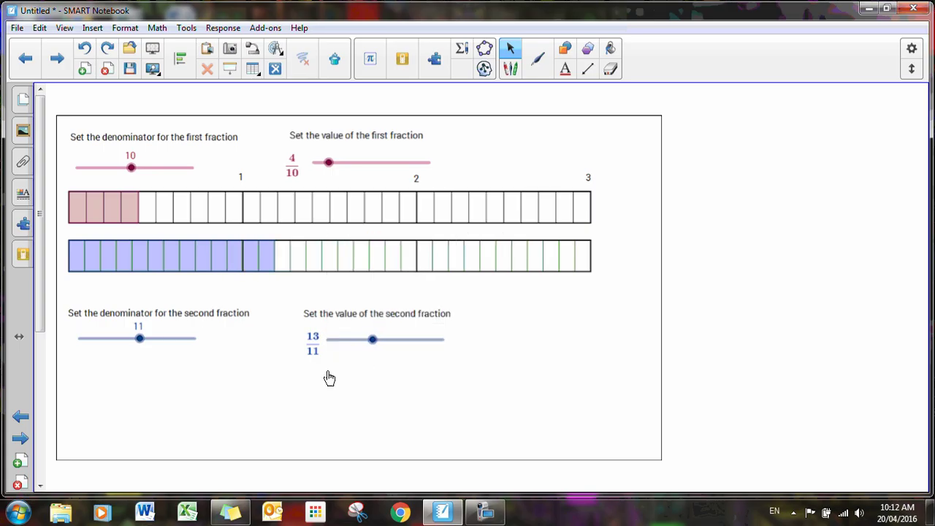
drag(372, 339, 357, 339)
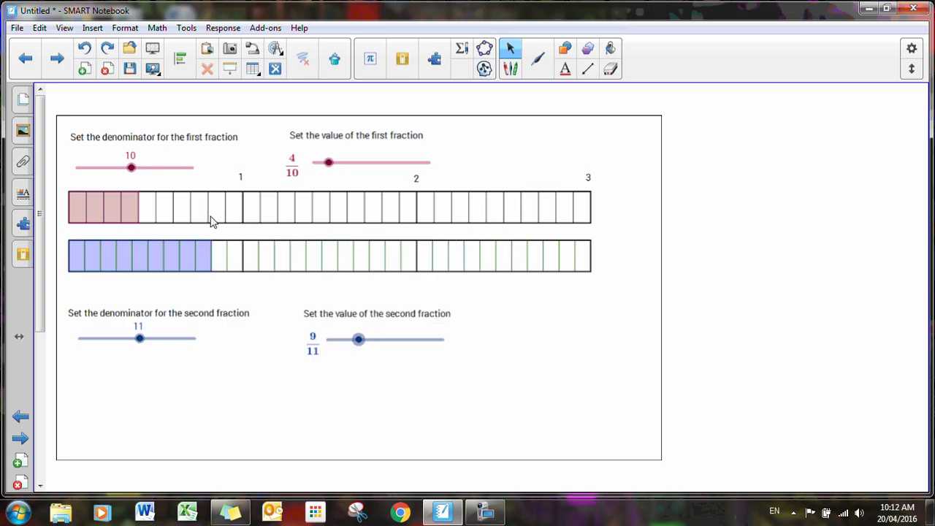
drag(329, 165, 349, 170)
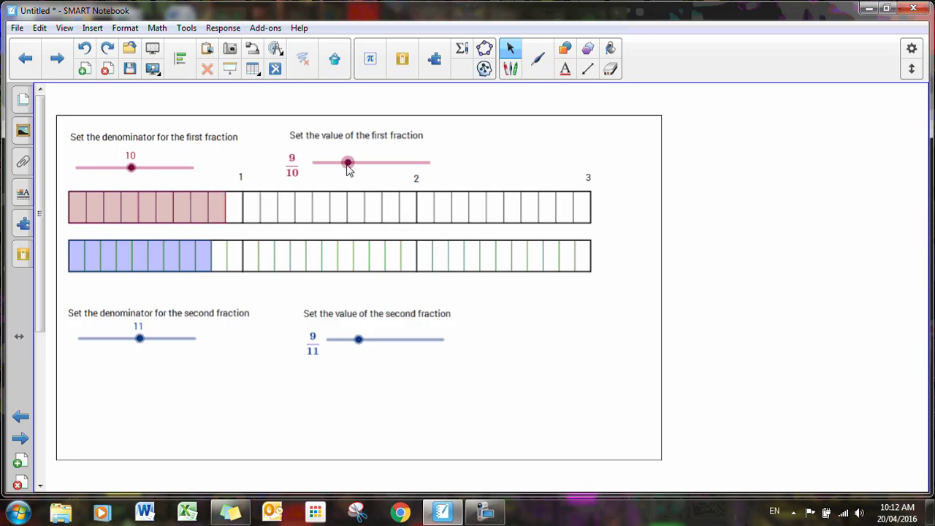
On another new page, search the GeoGebra materials for "positive and negative tiles" and insert the tiles activity dated 28. 3. 2016.
click(84, 68)
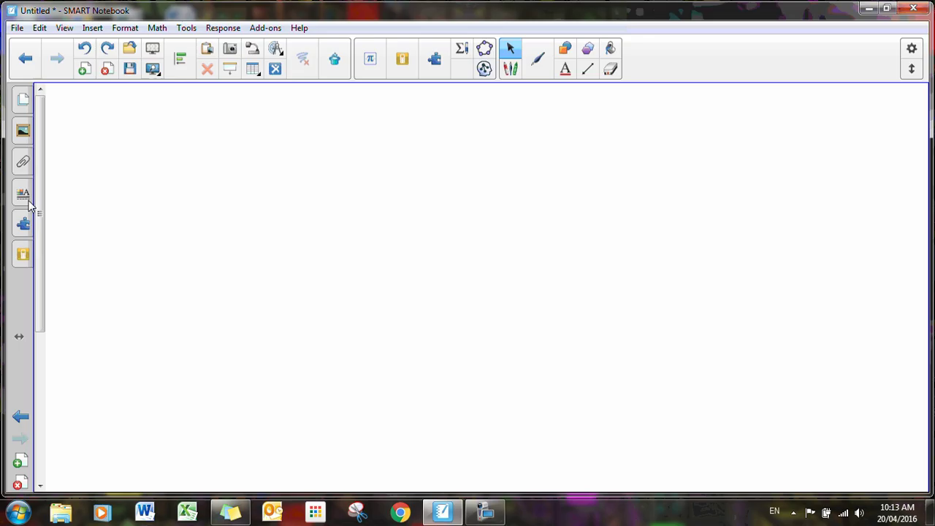
click(23, 226)
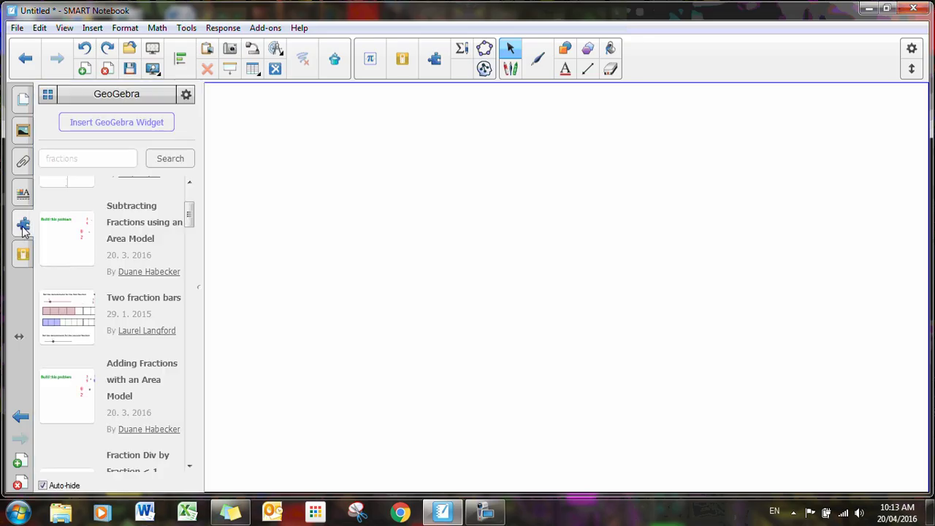
click(89, 159)
key(BackSpace)
key(BackSpace)
key(BackSpace)
key(BackSpace)
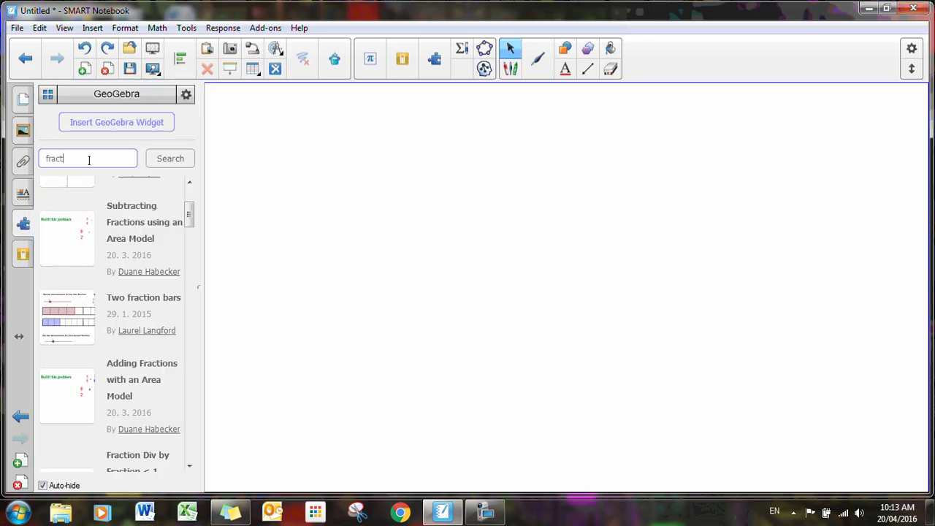
key(BackSpace)
key(BackSpace)
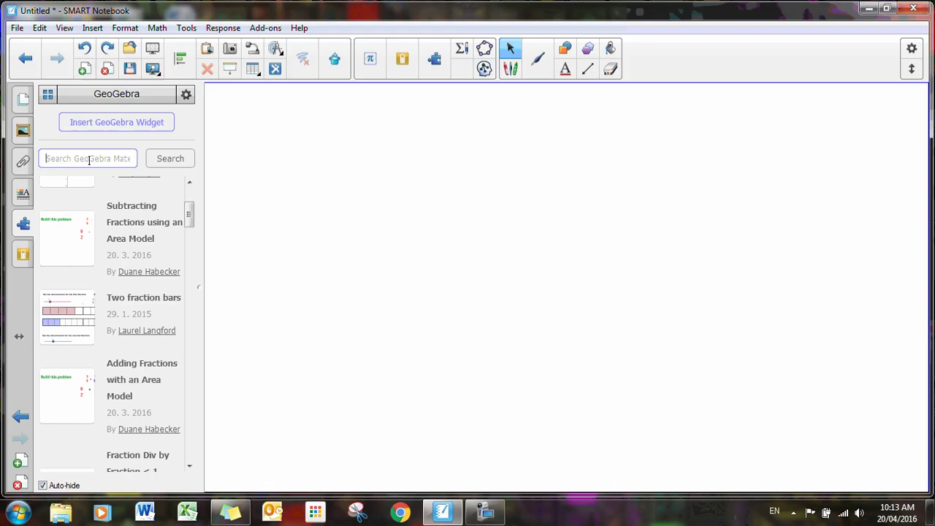
text(positive)
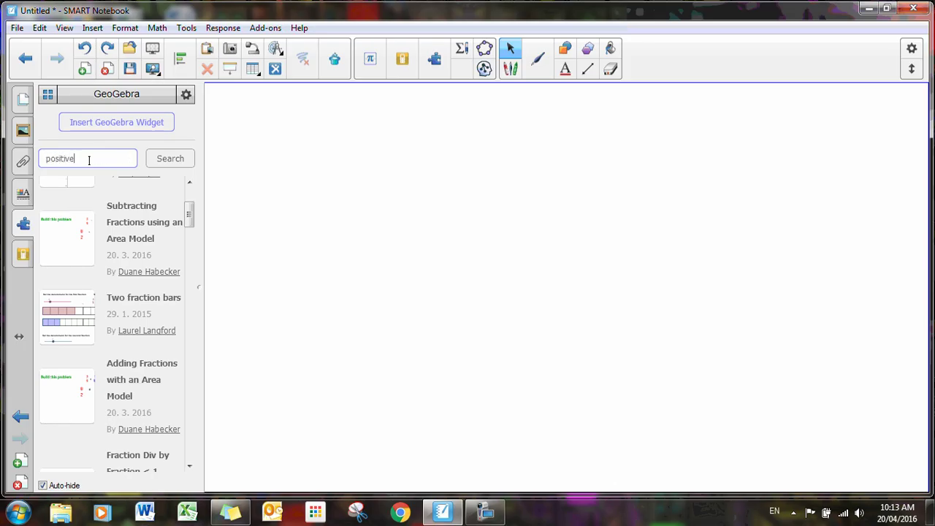
text( and negative tiles)
click(168, 166)
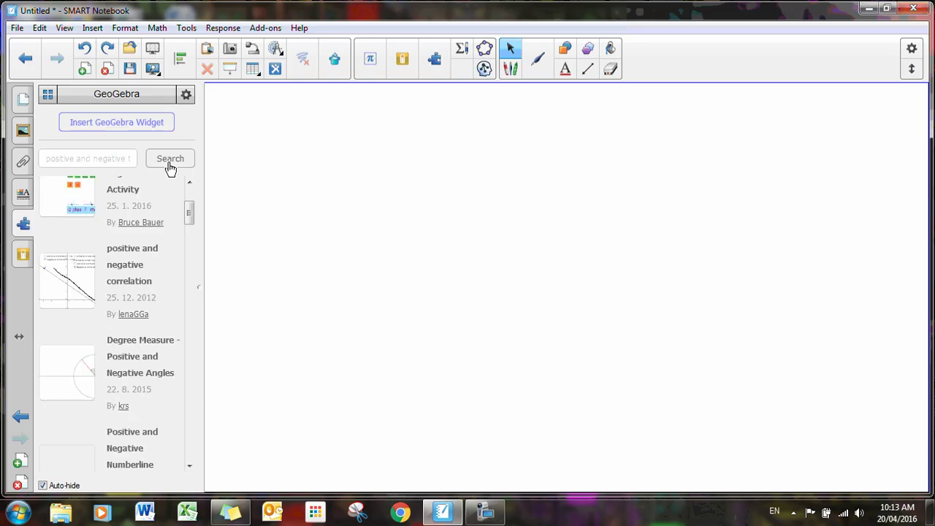
drag(188, 212, 190, 196)
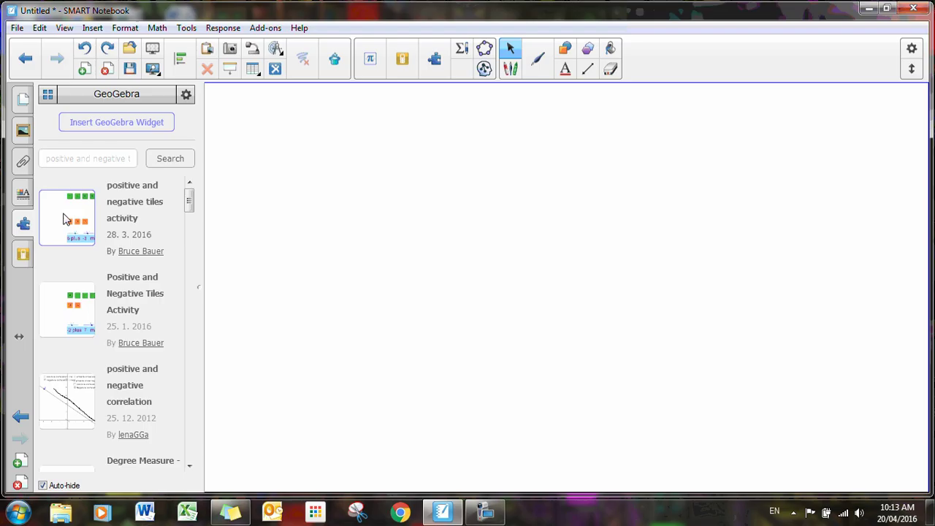
drag(68, 199, 340, 205)
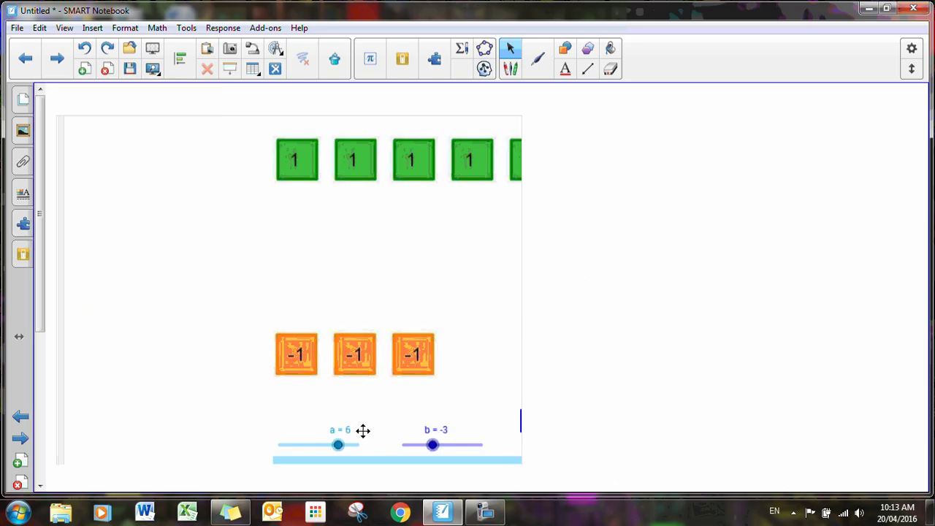
Set the tile sliders to a = 2 and b = -4, and pair one -1 tile with one 1 tile between the two rows.
mouse_move(336, 444)
mouse_down()
mouse_move(304, 444)
mouse_move(325, 445)
mouse_up()
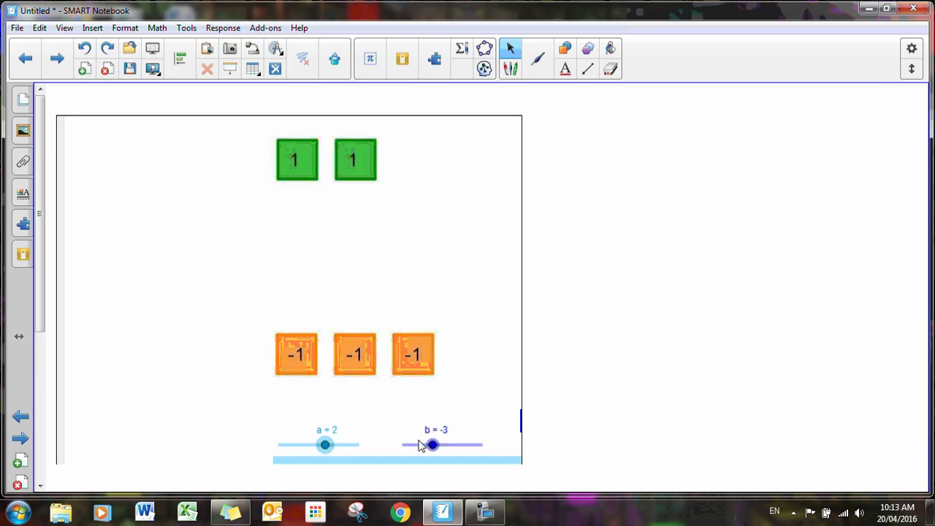
mouse_move(435, 446)
mouse_down()
mouse_move(447, 446)
mouse_move(427, 449)
mouse_up()
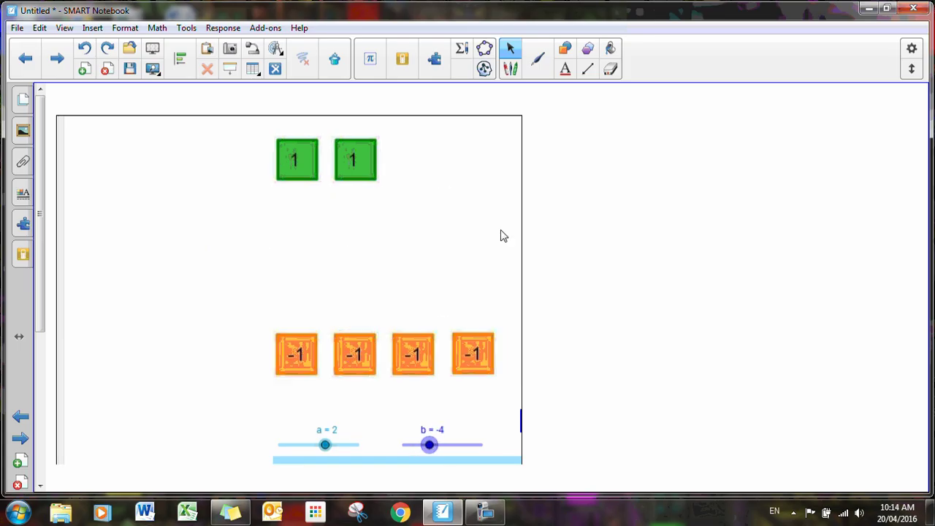
drag(473, 354, 290, 248)
drag(303, 166, 341, 265)
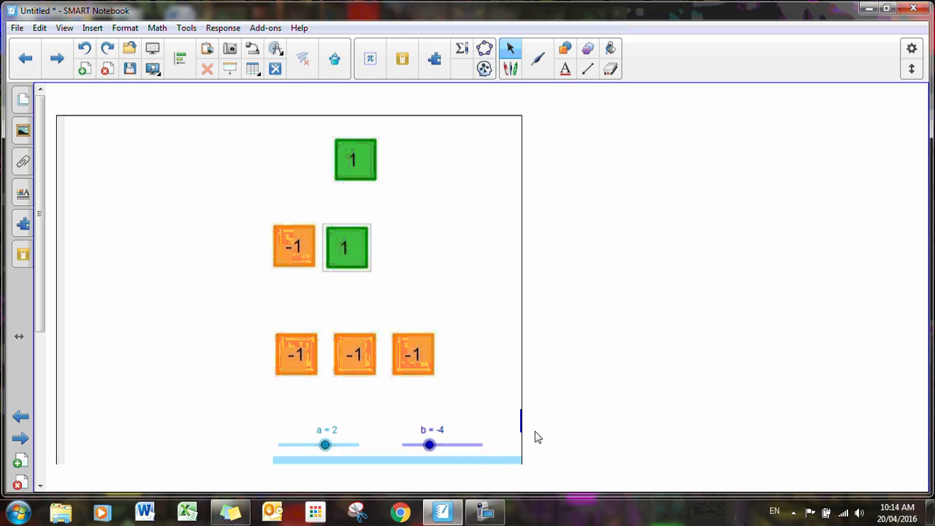